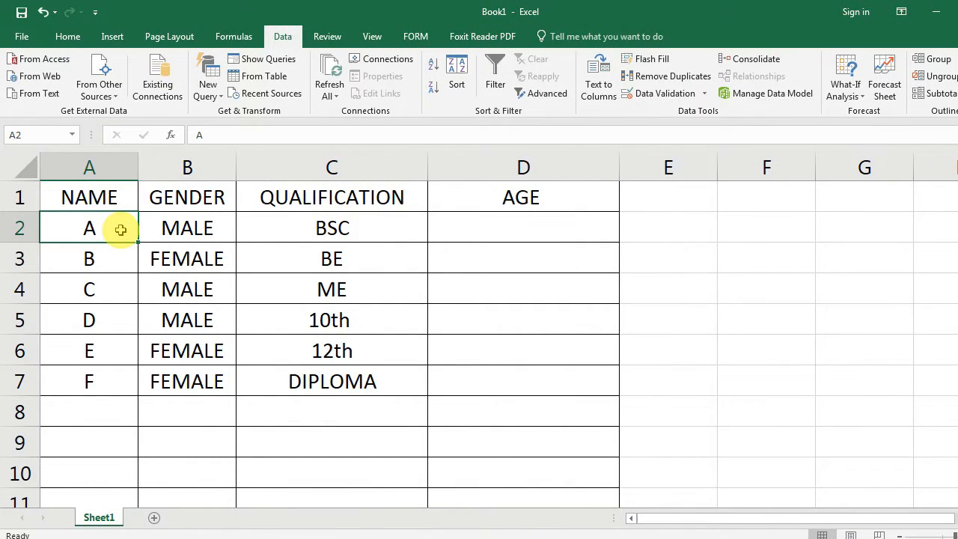
pyautogui.click(107, 197)
pyautogui.click(160, 197)
pyautogui.click(402, 198)
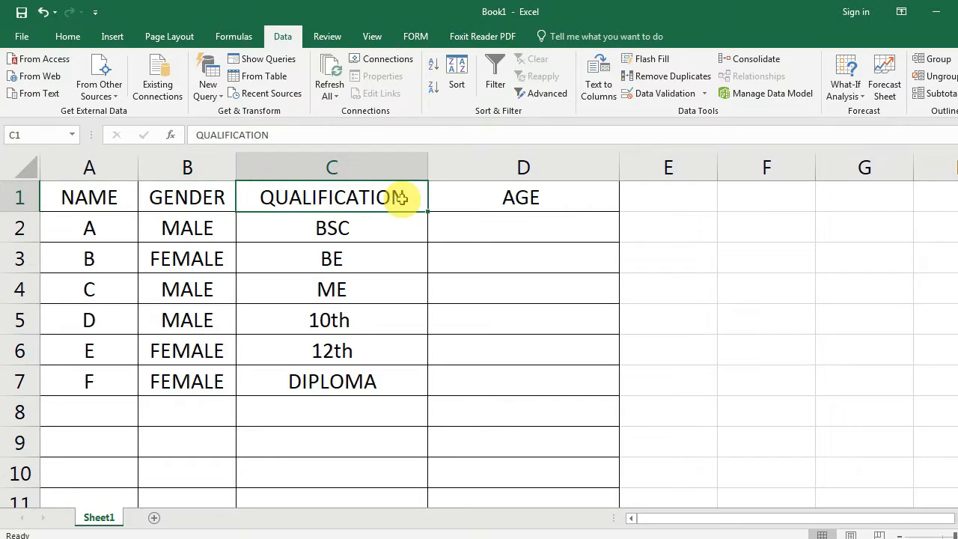
pyautogui.click(563, 189)
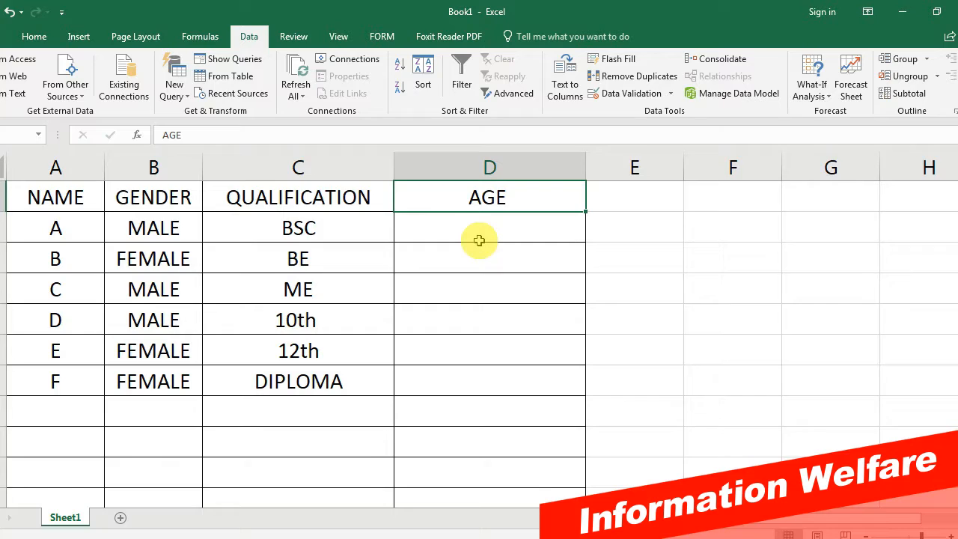
# - Select the empty AGE cells D2:D12 and open the Data Validation settings for them
pyautogui.click(472, 228)
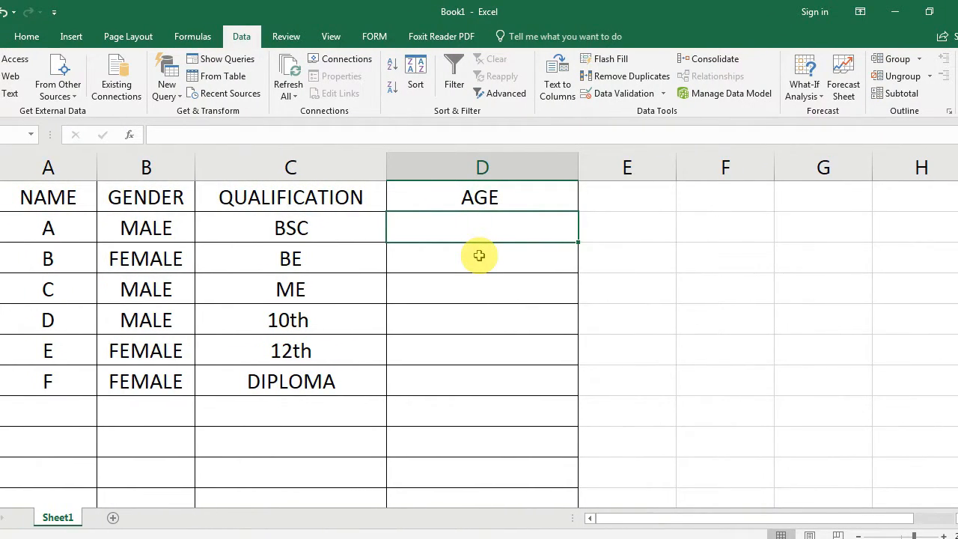
pyautogui.moveTo(475, 229); pyautogui.dragTo(479, 500)
pyautogui.moveTo(480, 464); pyautogui.dragTo(485, 405)
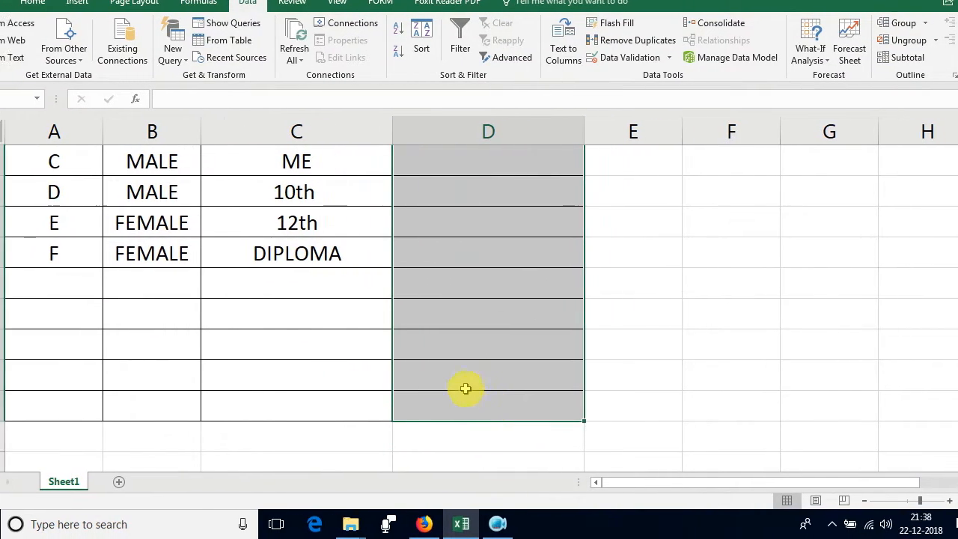
pyautogui.scroll(1, 458, 388)
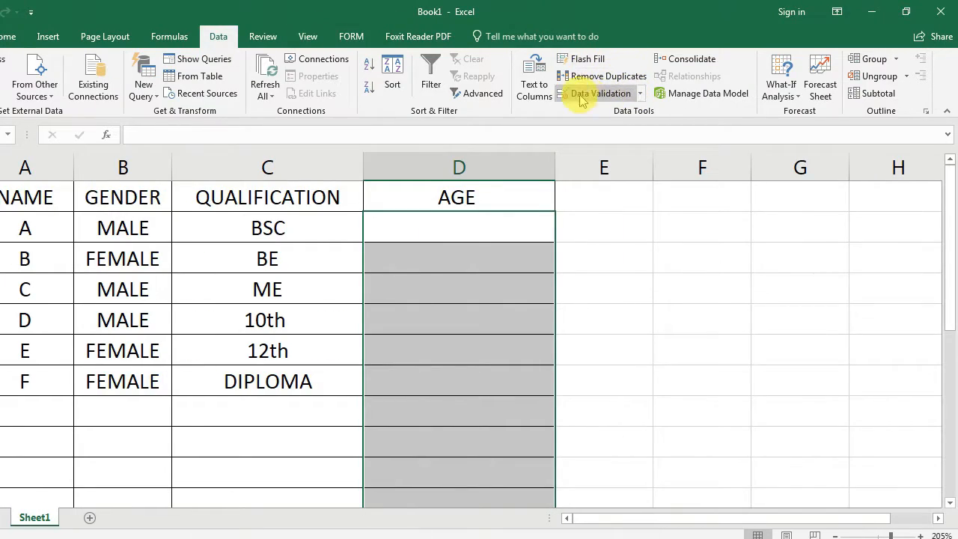
pyautogui.click(638, 94)
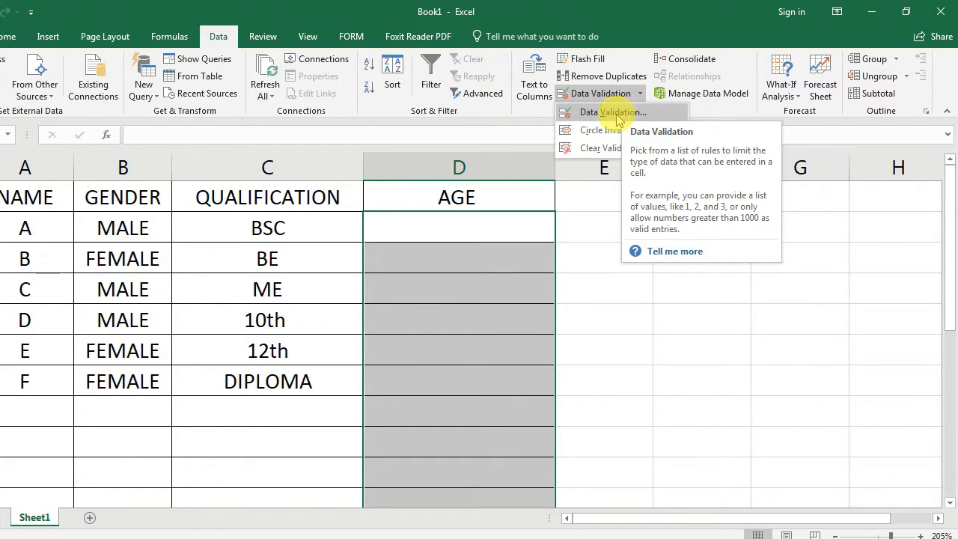
pyautogui.click(614, 113)
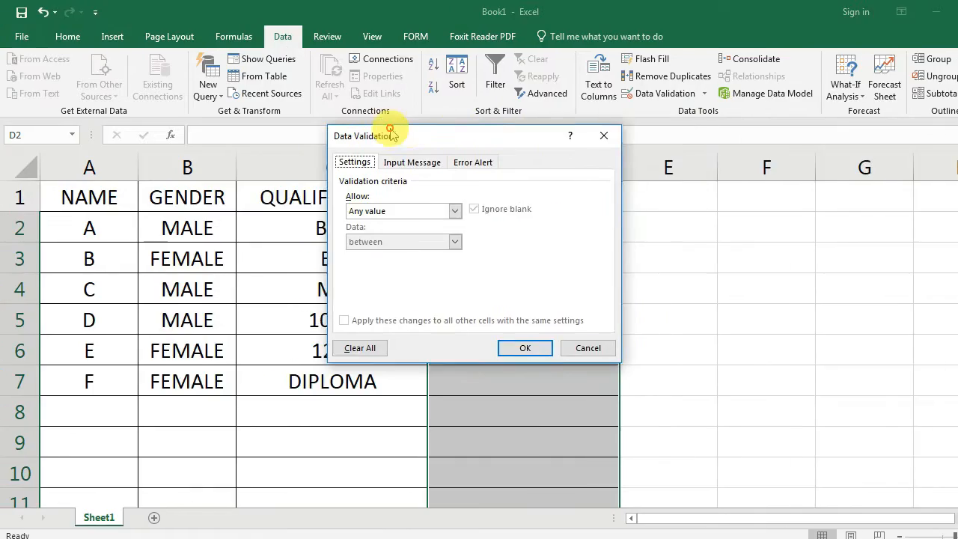
pyautogui.moveTo(390, 136); pyautogui.dragTo(314, 139)
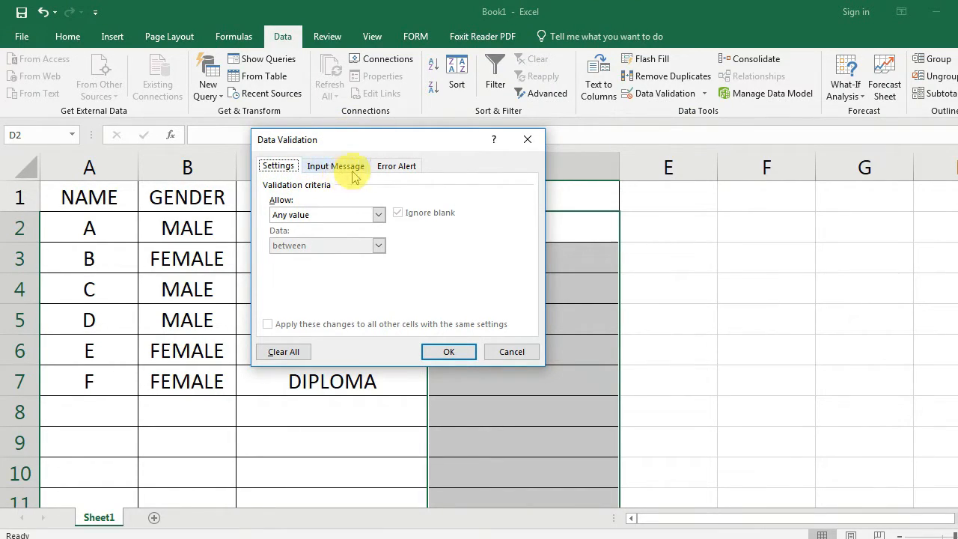
pyautogui.click(397, 167)
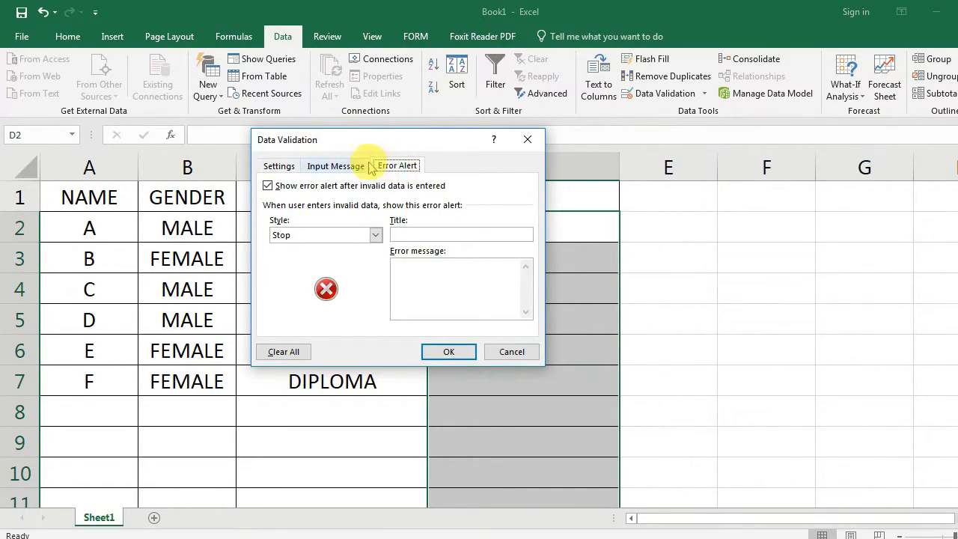
pyautogui.click(283, 169)
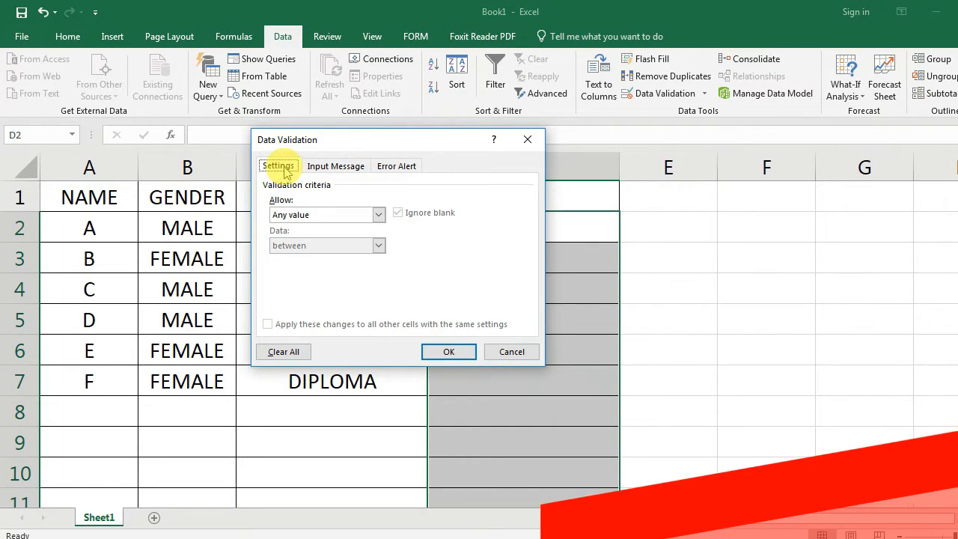
# - Restrict the AGE cells to whole numbers between a minimum of 20 and a maximum of 40
pyautogui.click(331, 217)
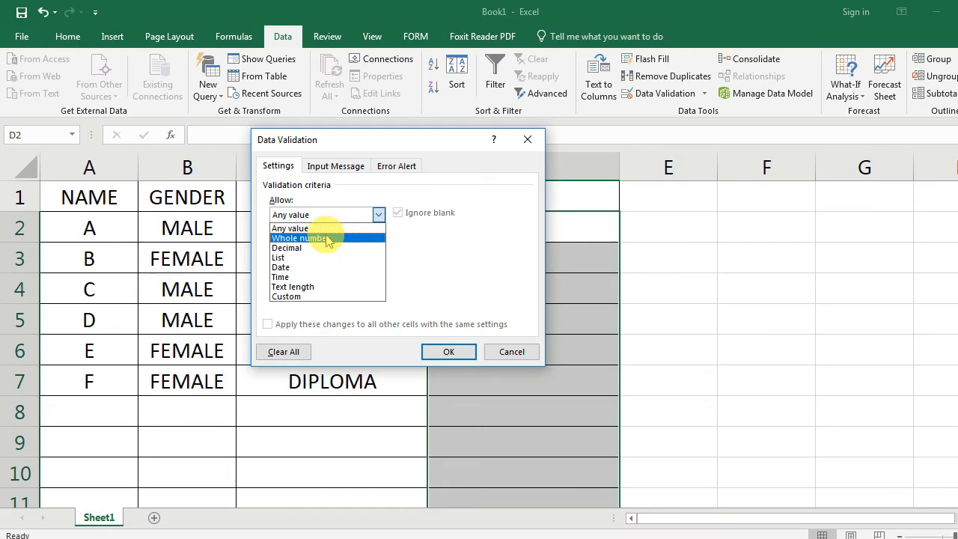
pyautogui.click(323, 238)
pyautogui.moveTo(390, 143); pyautogui.dragTo(717, 90)
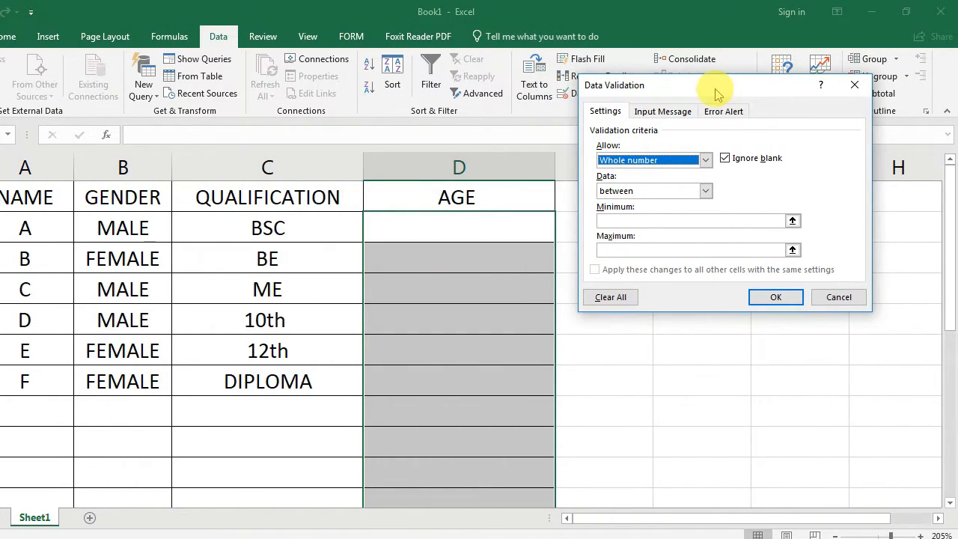
pyautogui.click(681, 193)
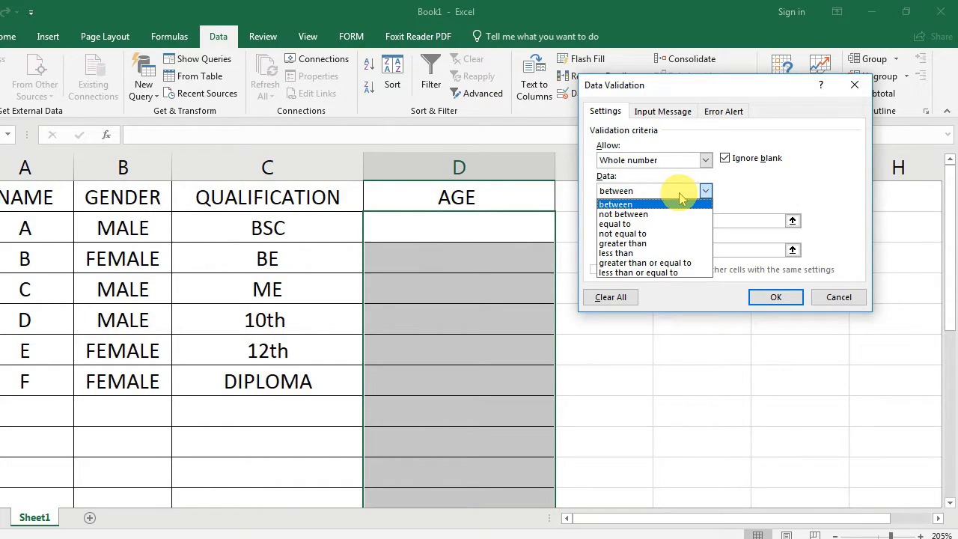
pyautogui.click(680, 193)
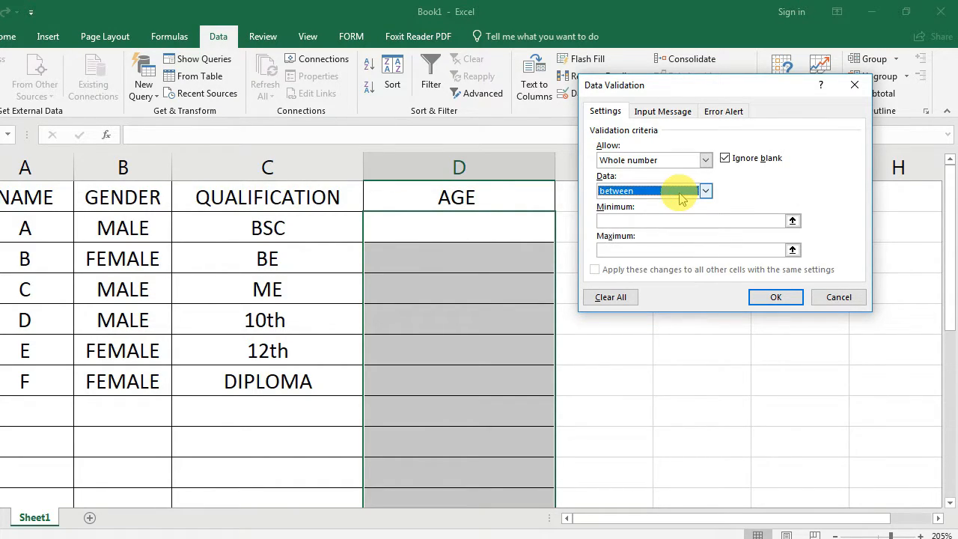
pyautogui.click(680, 193)
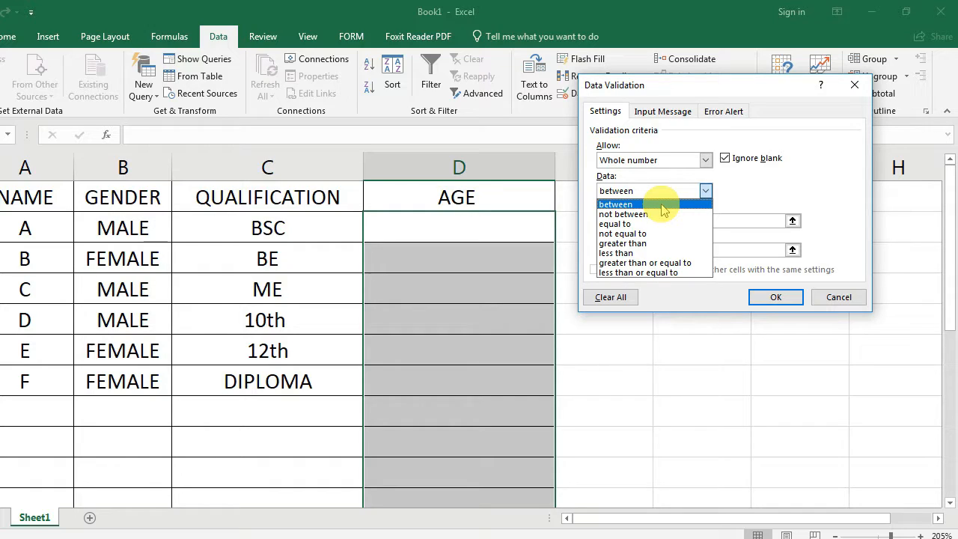
pyautogui.click(662, 204)
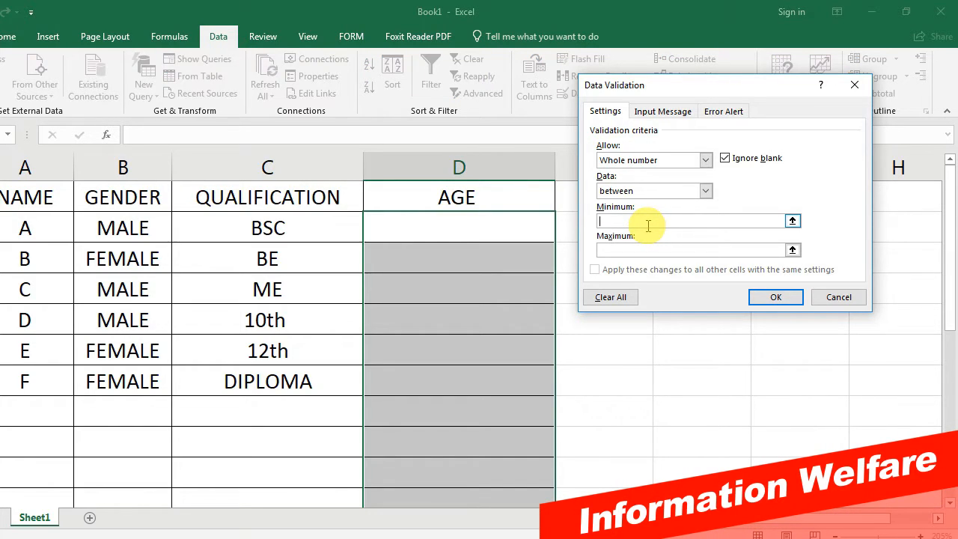
pyautogui.click(648, 225)
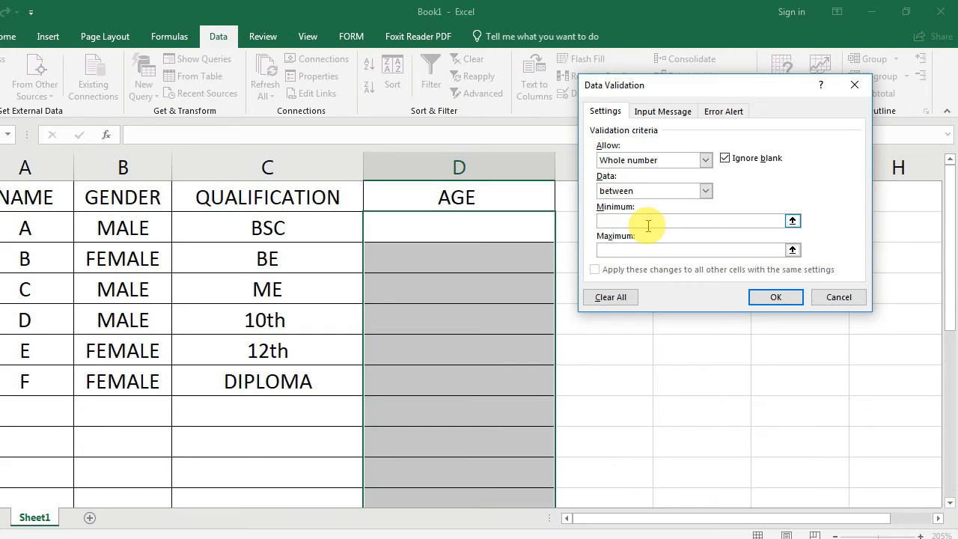
pyautogui.write('20')
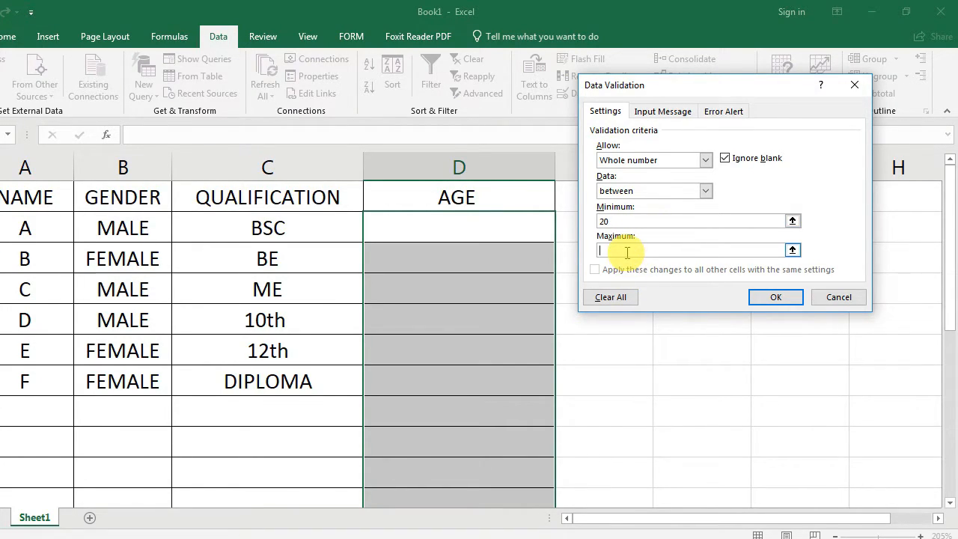
pyautogui.write('40')
# - Add an input message titled "AGE" with the text "ENTER THE AGE" to the validation rule
pyautogui.click(668, 112)
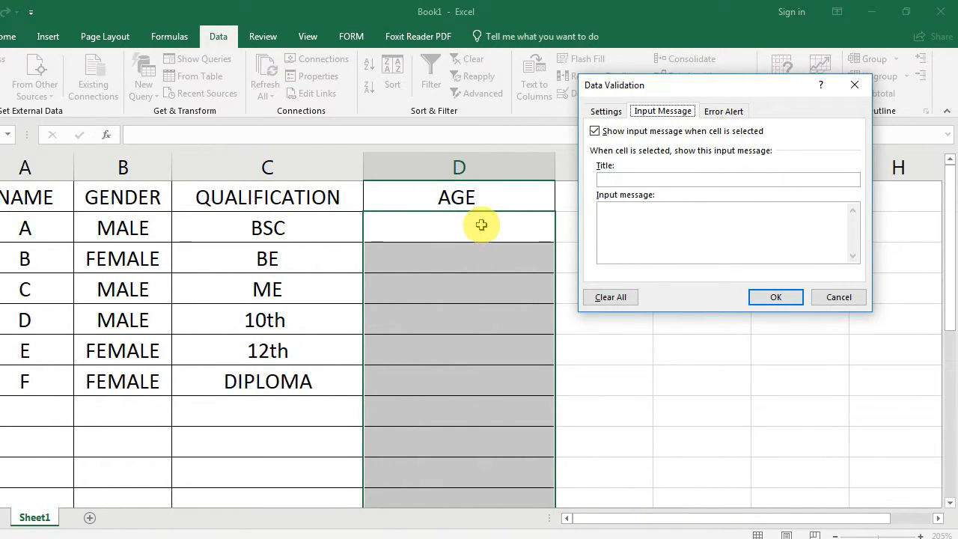
pyautogui.click(653, 179)
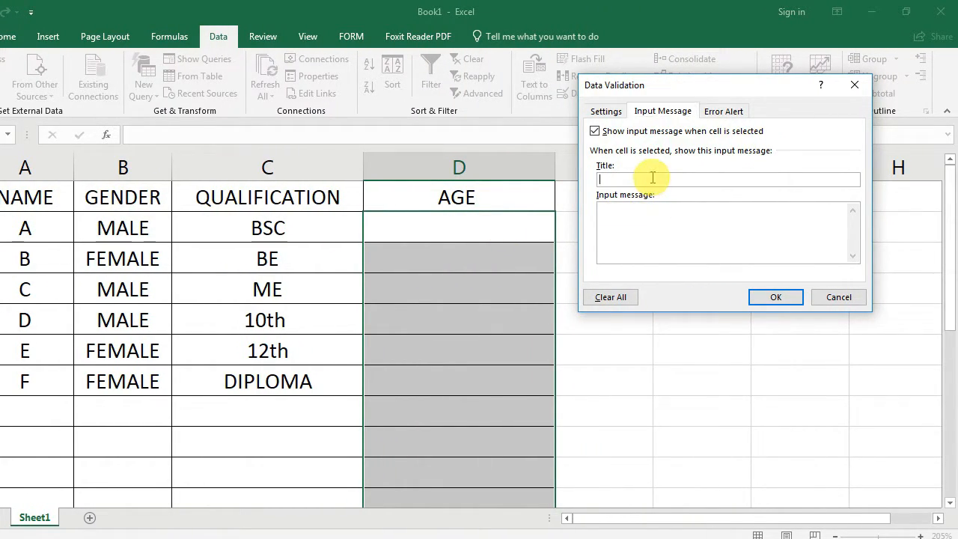
pyautogui.write('AGE')
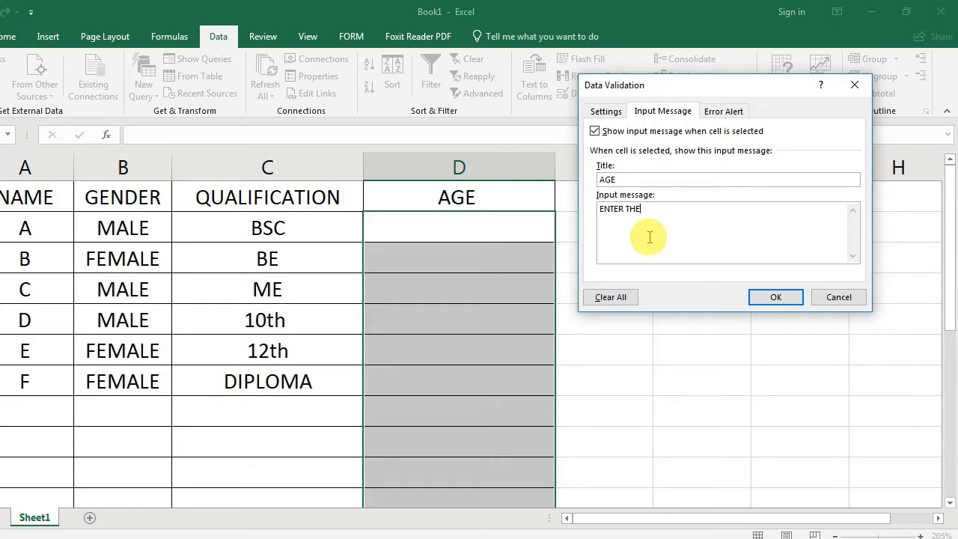
# - Add a Stop error alert titled "AGE" with the message "ENTER THE AGE BETWEEN 20 AND 40"
pyautogui.click(730, 110)
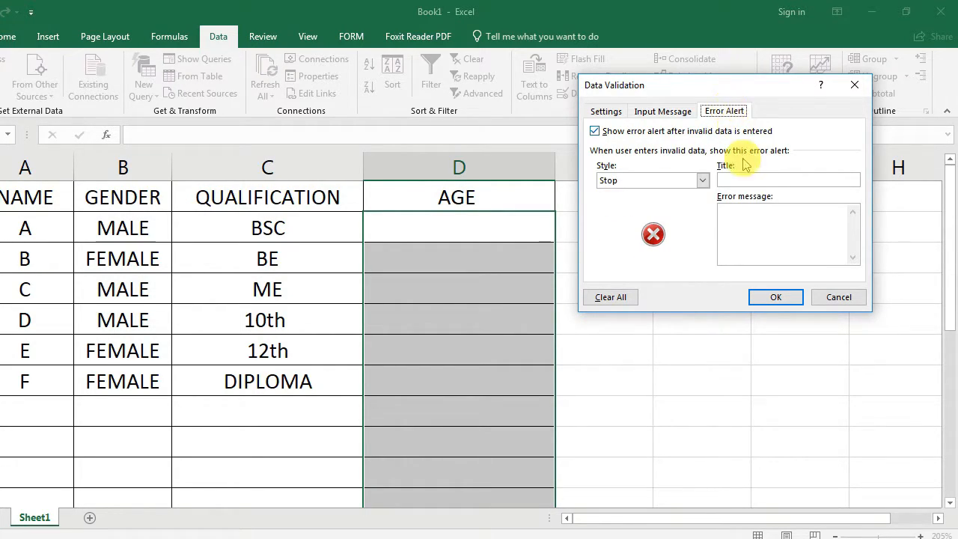
pyautogui.click(606, 111)
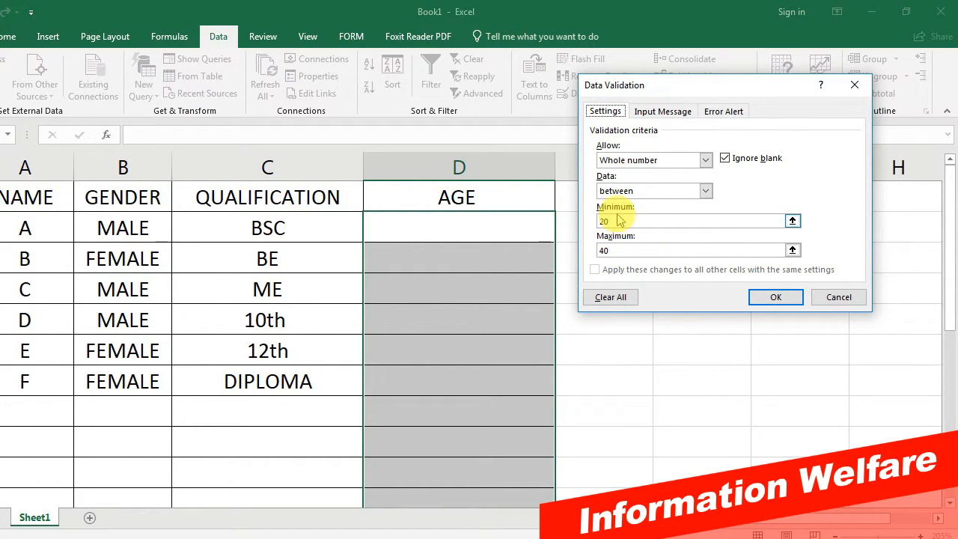
pyautogui.click(725, 112)
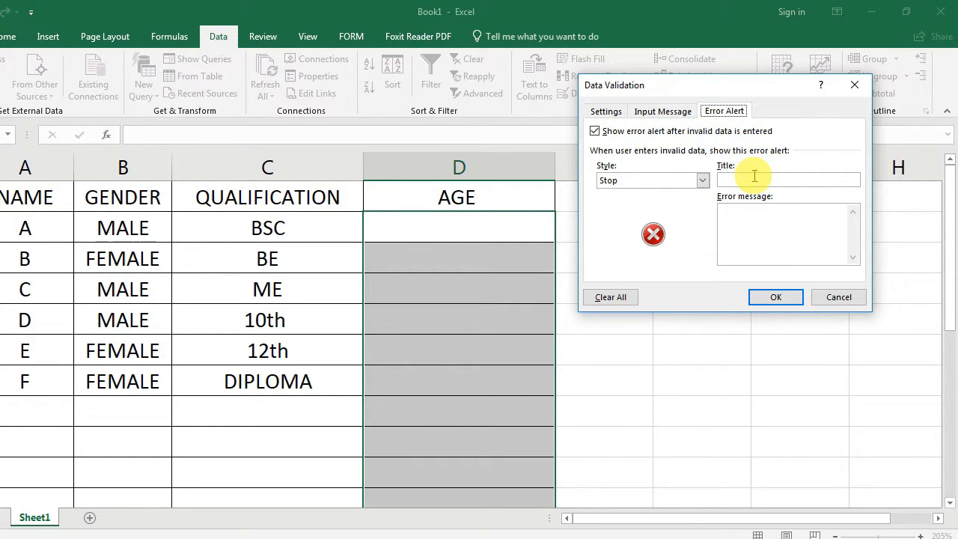
pyautogui.click(755, 176)
pyautogui.write('AGE')
pyautogui.click(751, 237)
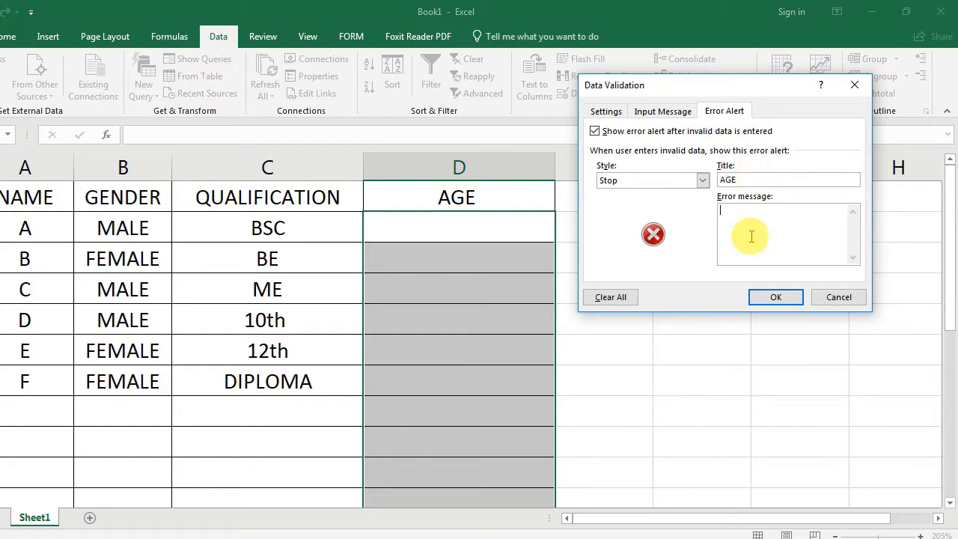
pyautogui.write('ENTER THE AGE BETWEEN ')
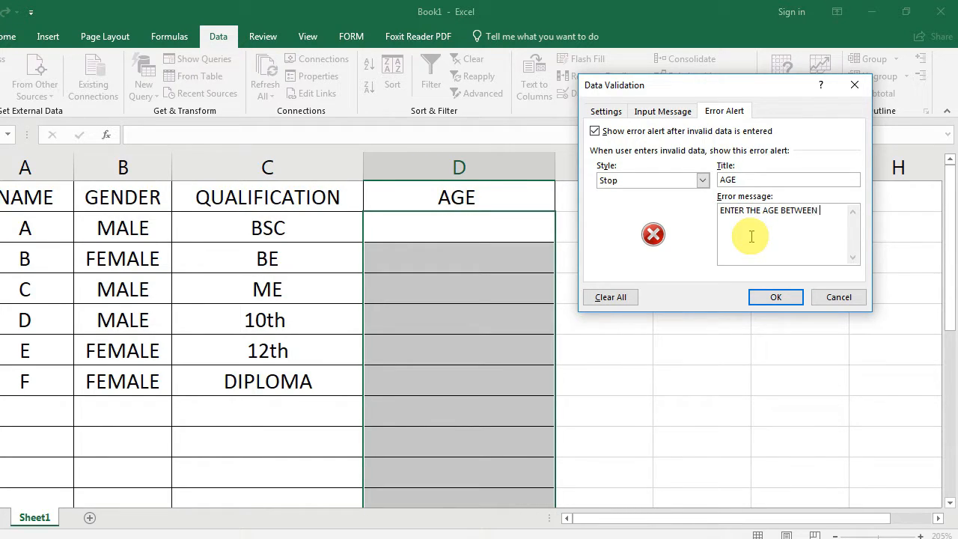
pyautogui.write('20 AND 40')
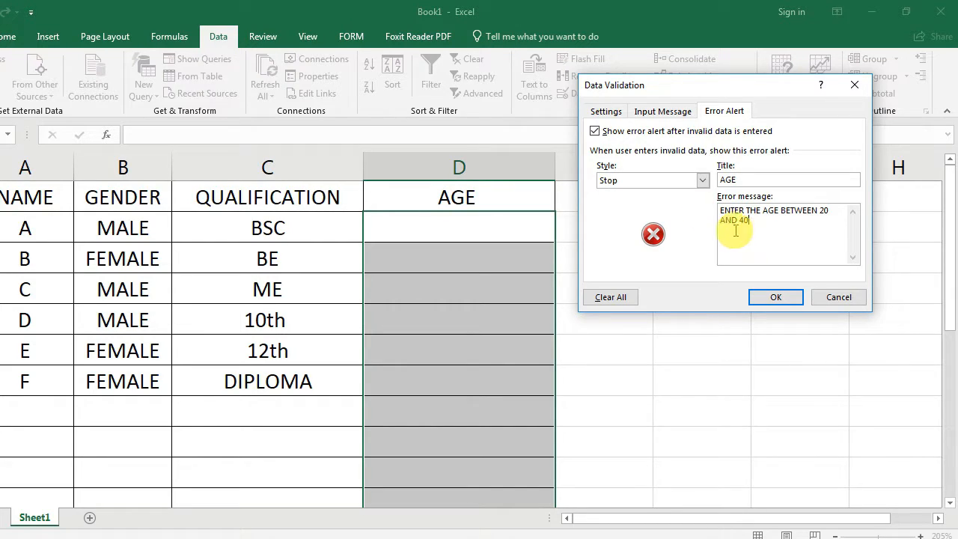
# - Review the criteria, input message and error alert, and apply the validation rule to the selected AGE cells
pyautogui.click(601, 112)
pyautogui.click(682, 116)
pyautogui.click(725, 111)
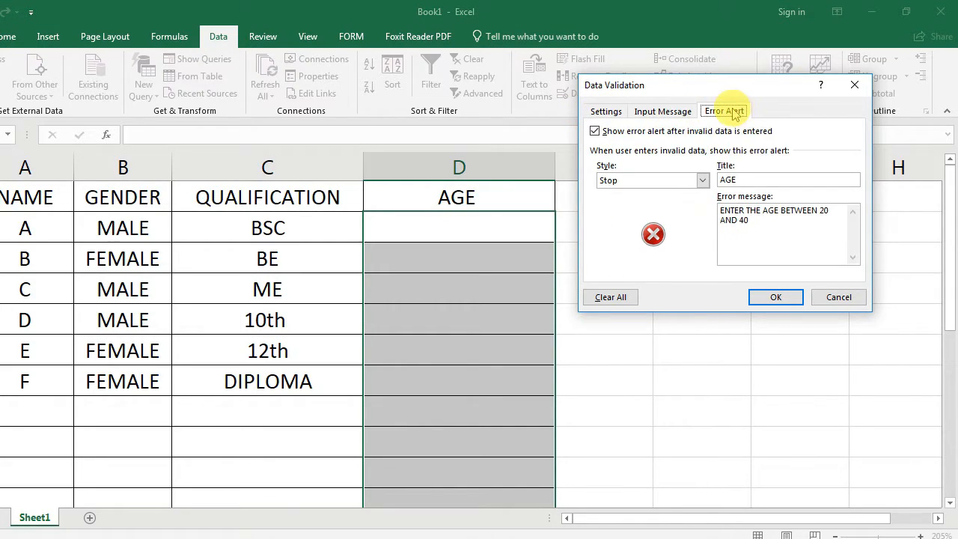
pyautogui.click(776, 274)
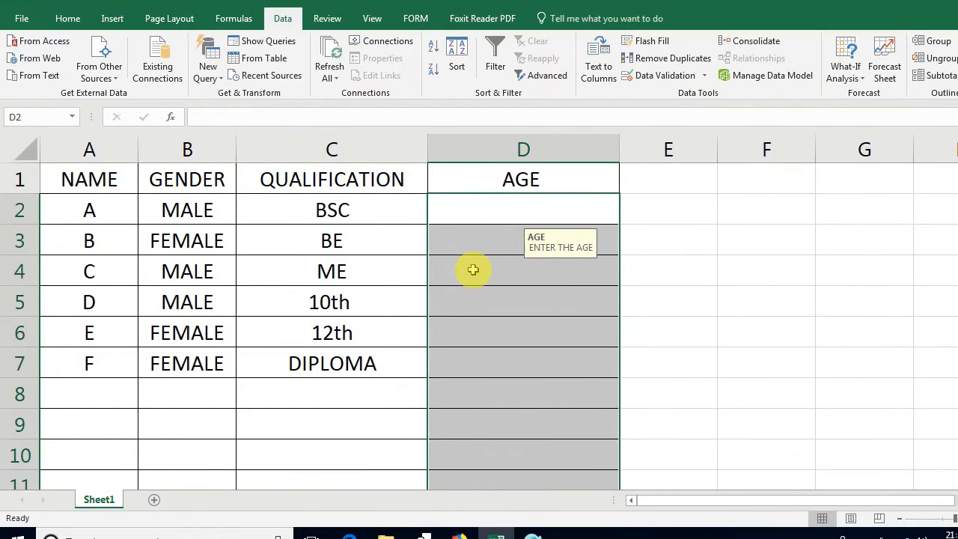
# - Select individual cells in the AGE column to check the input message
pyautogui.click(410, 275)
pyautogui.click(495, 192)
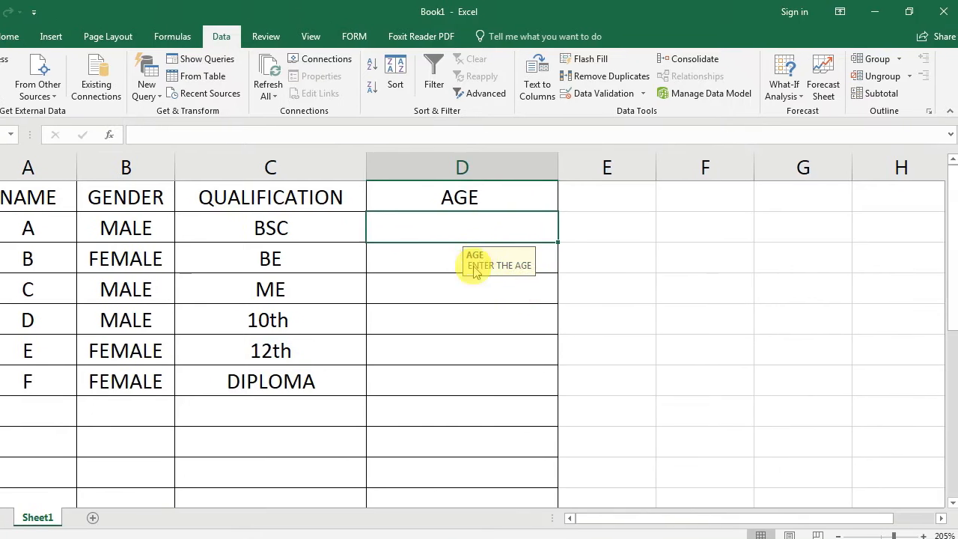
pyautogui.click(423, 314)
# - Test the validation by trying to enter 50 in D3, and choose to retry the entry
pyautogui.click(479, 251)
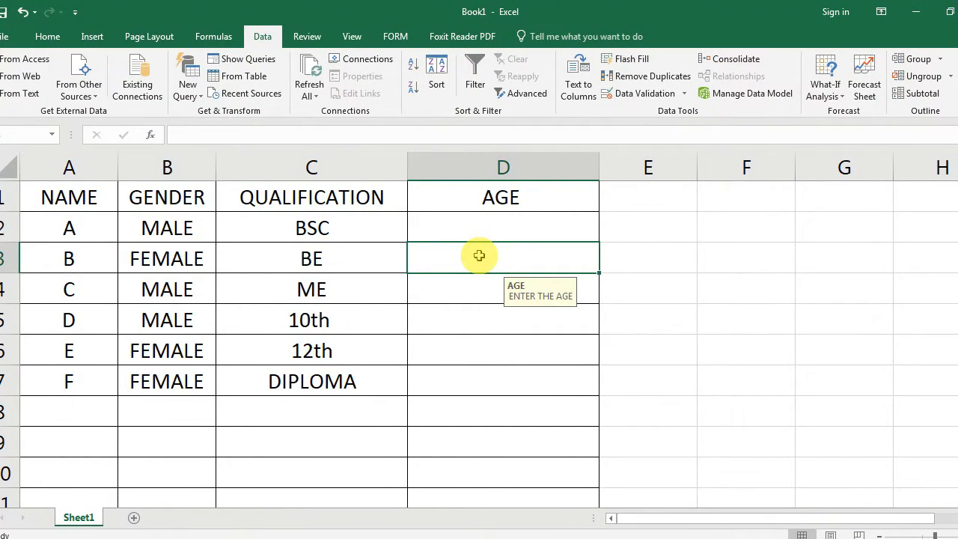
pyautogui.write('50')
pyautogui.press('Return')
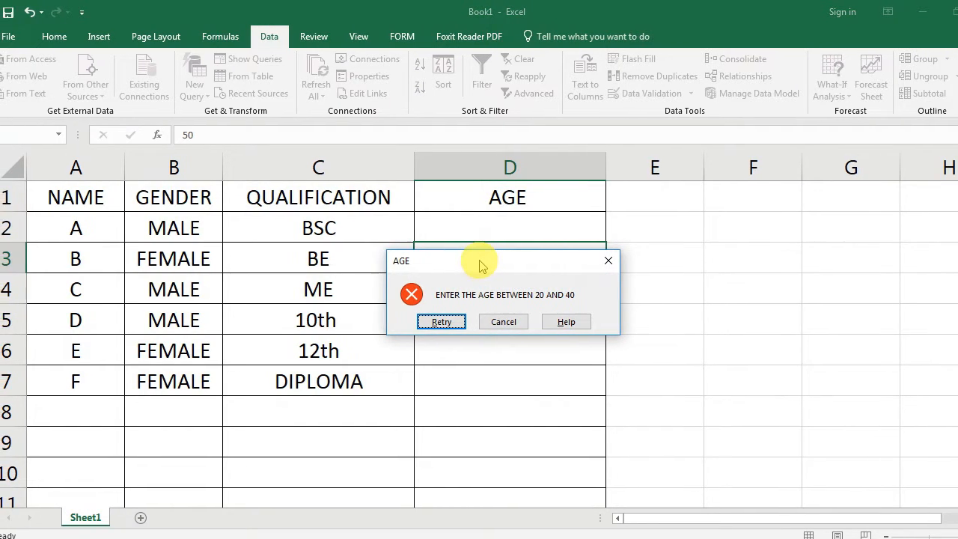
pyautogui.moveTo(483, 238); pyautogui.dragTo(650, 181)
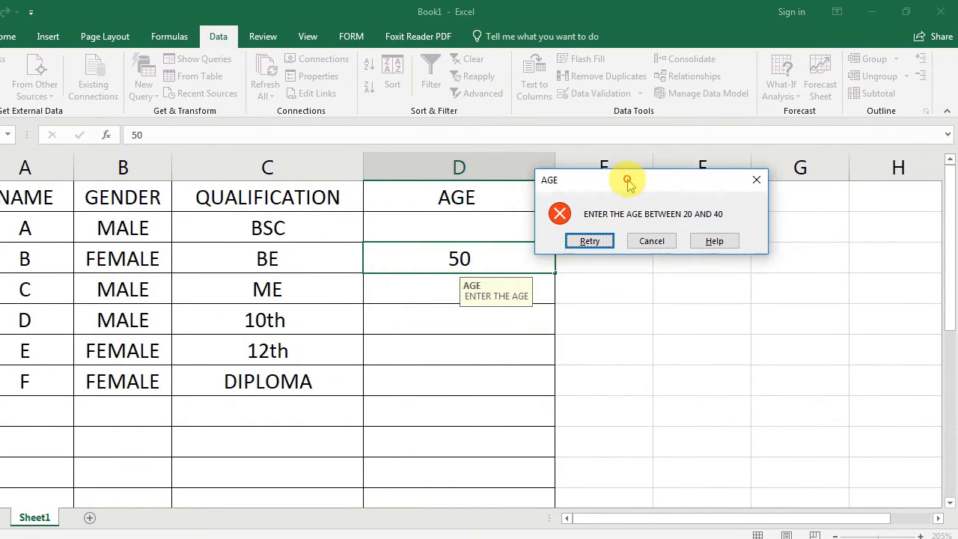
pyautogui.click(588, 241)
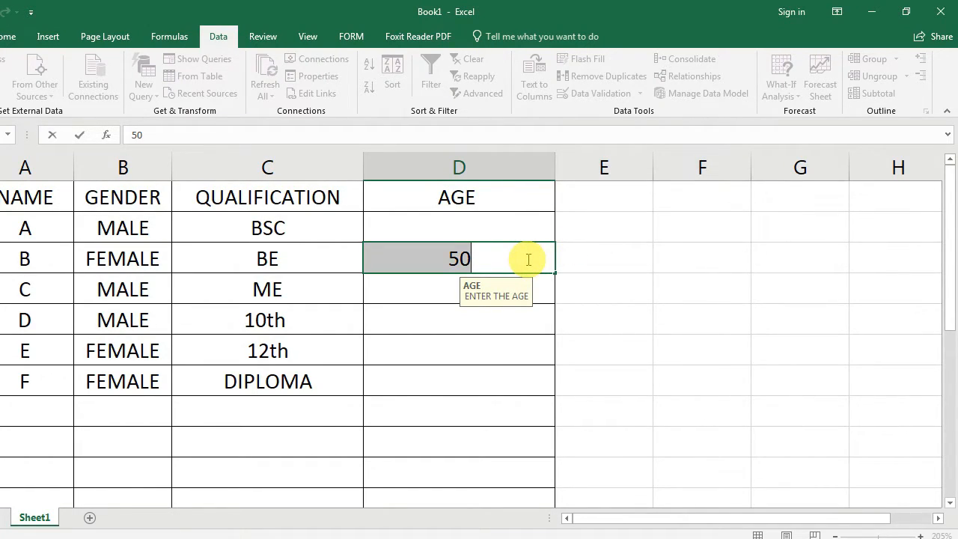
# - Enter 30 as the age in D3
pyautogui.press('BackSpace')
pyautogui.write('30')
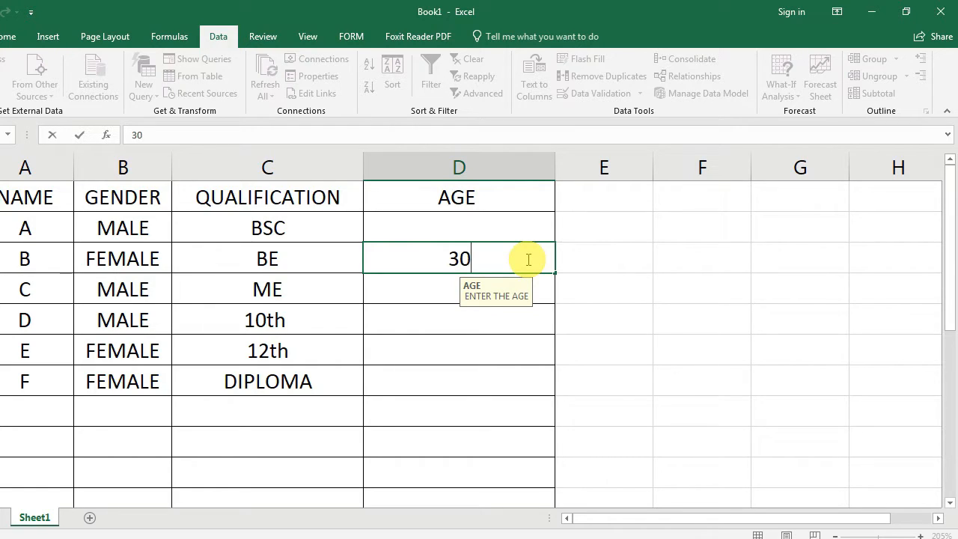
pyautogui.press('Return')
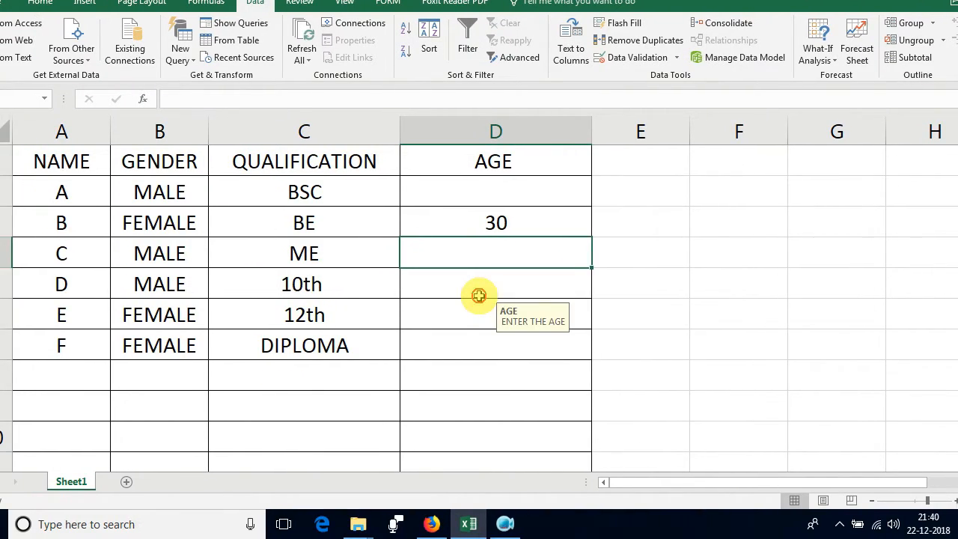
# - Test the lower limit by trying to enter 10 in D5, and choose to retry the entry
pyautogui.click(447, 329)
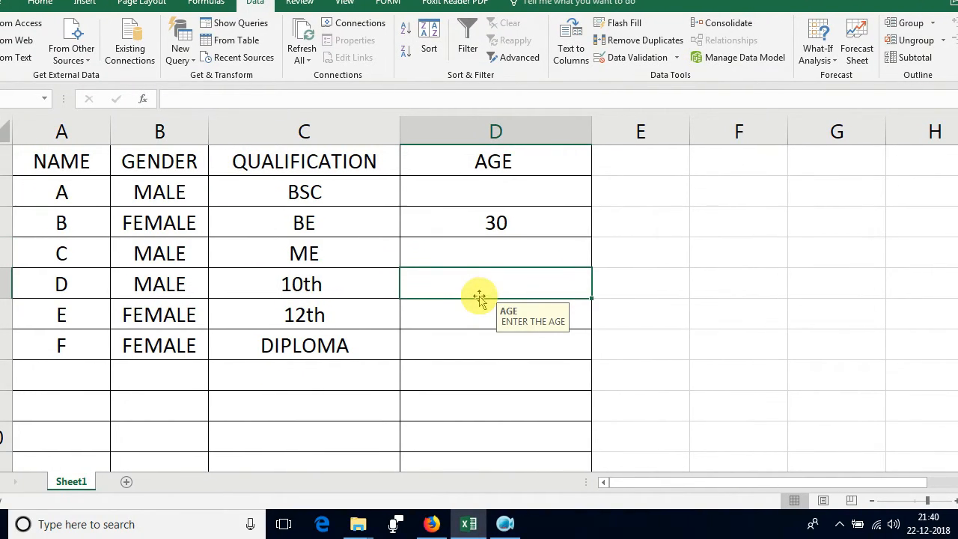
pyautogui.write('10')
pyautogui.press('Return')
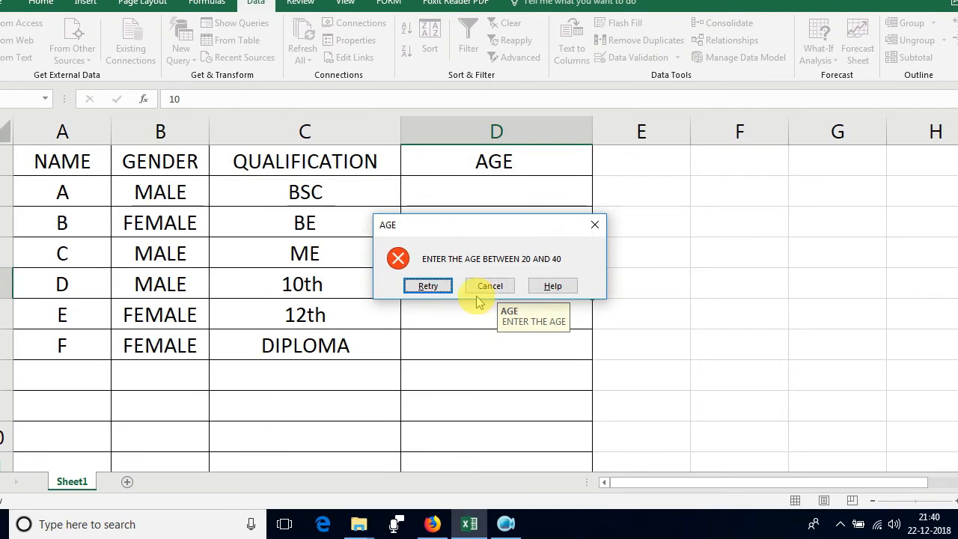
pyautogui.click(469, 290)
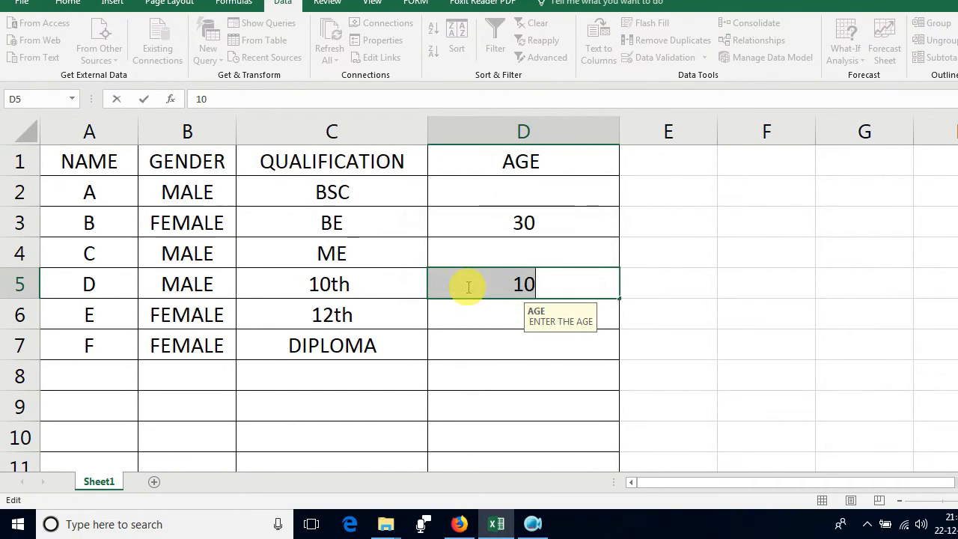